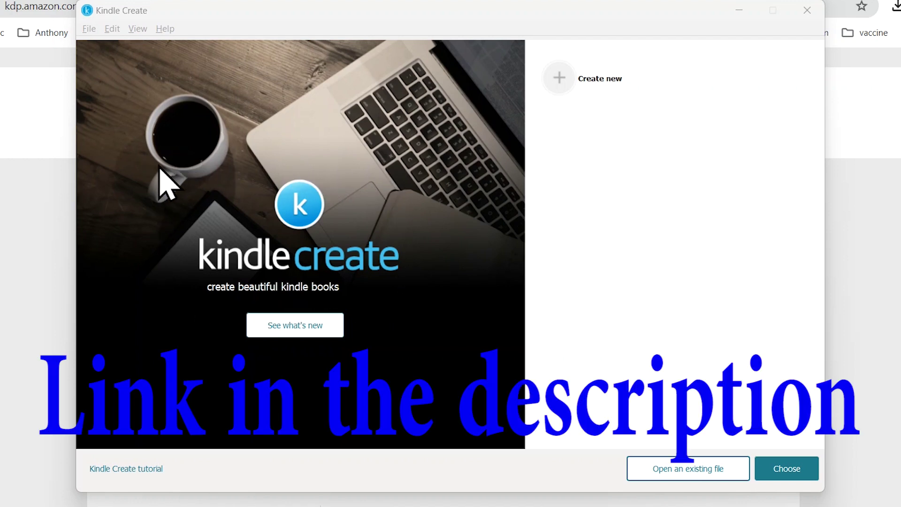
Start a new book project, look over the Comics and Print Replica formats, and continue with Reflowable
left_click(770, 468)
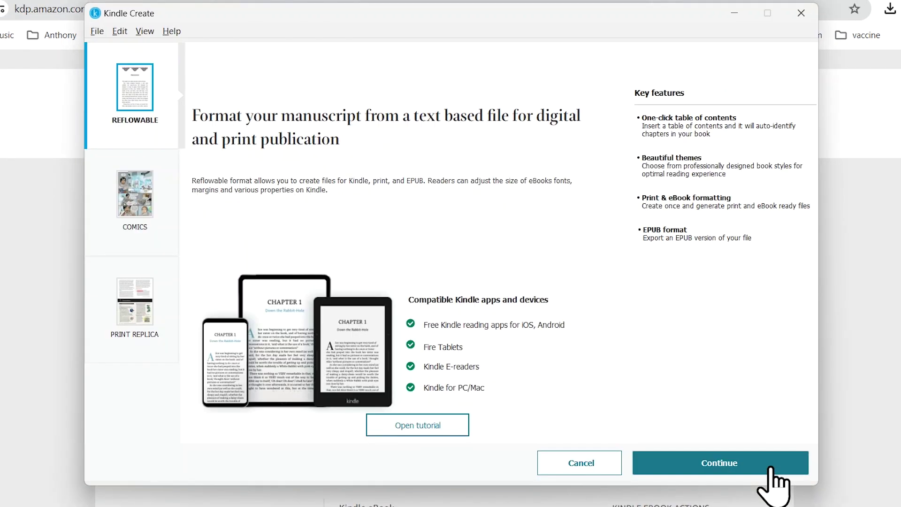
left_click(133, 213)
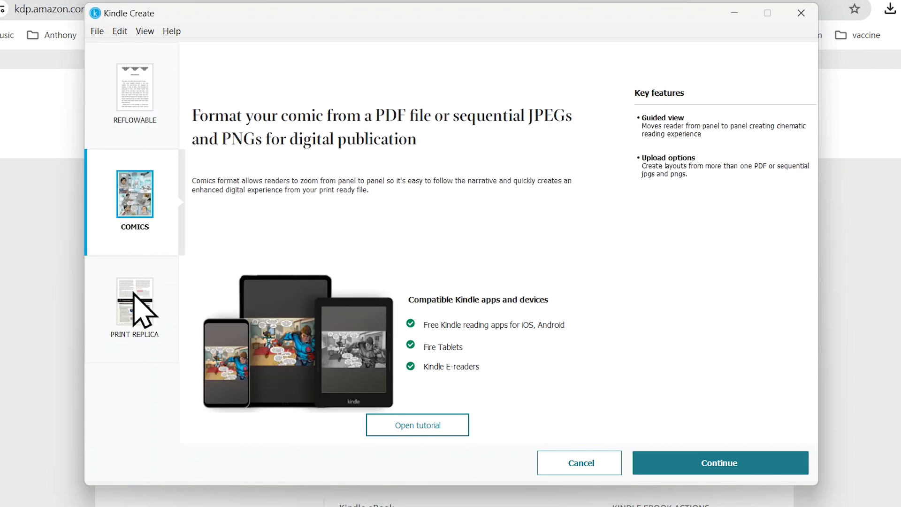
left_click(125, 323)
left_click(138, 92)
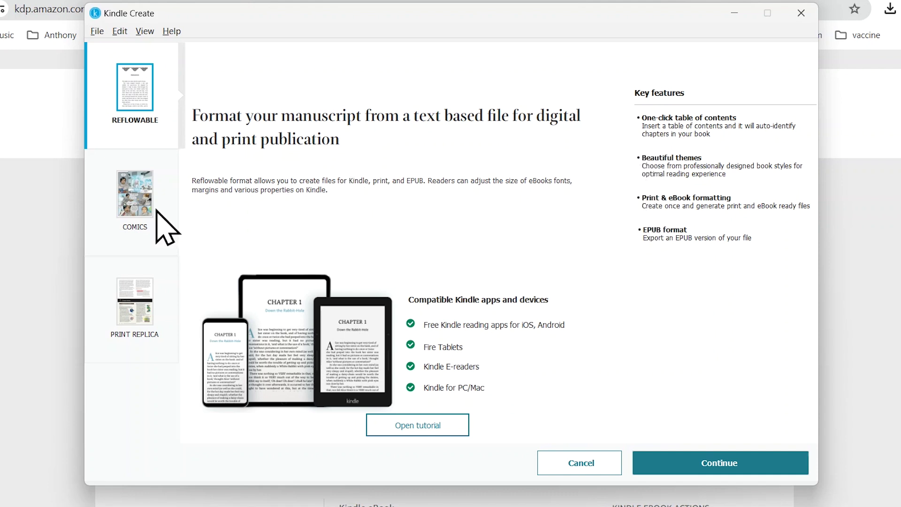
left_click(138, 208)
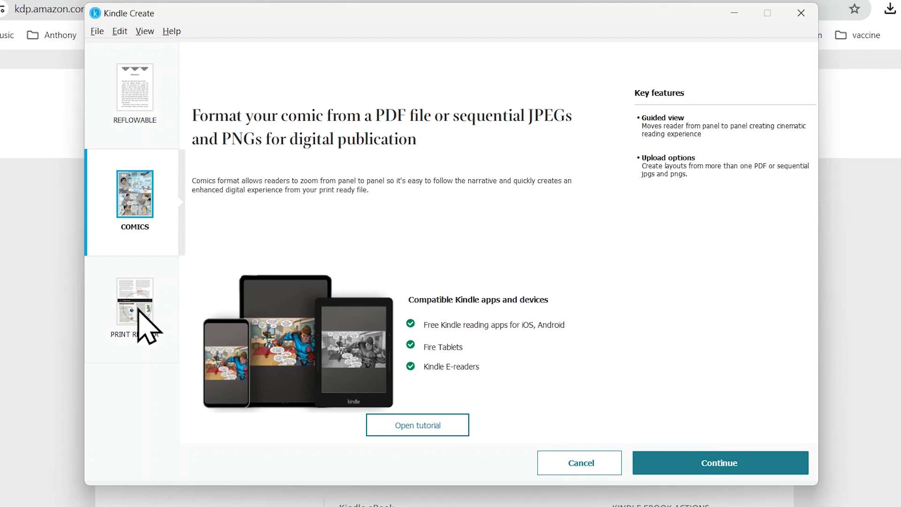
left_click(132, 101)
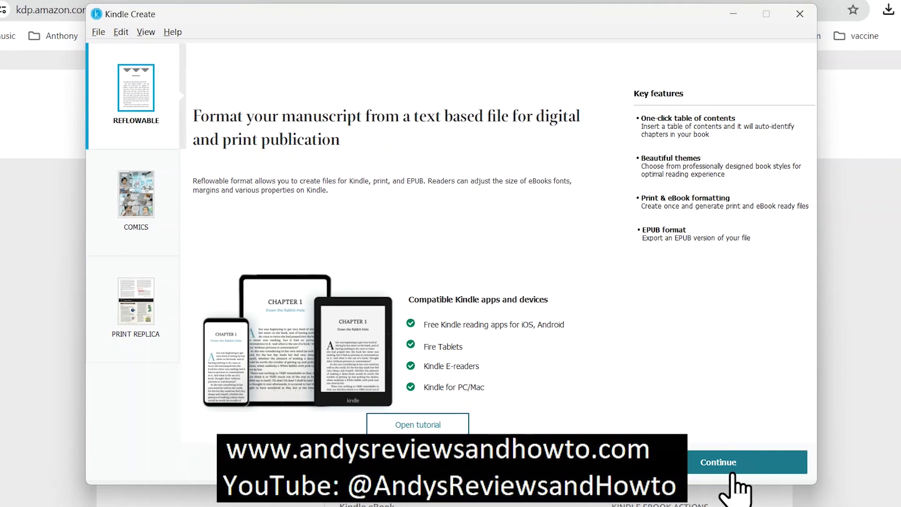
left_click(732, 465)
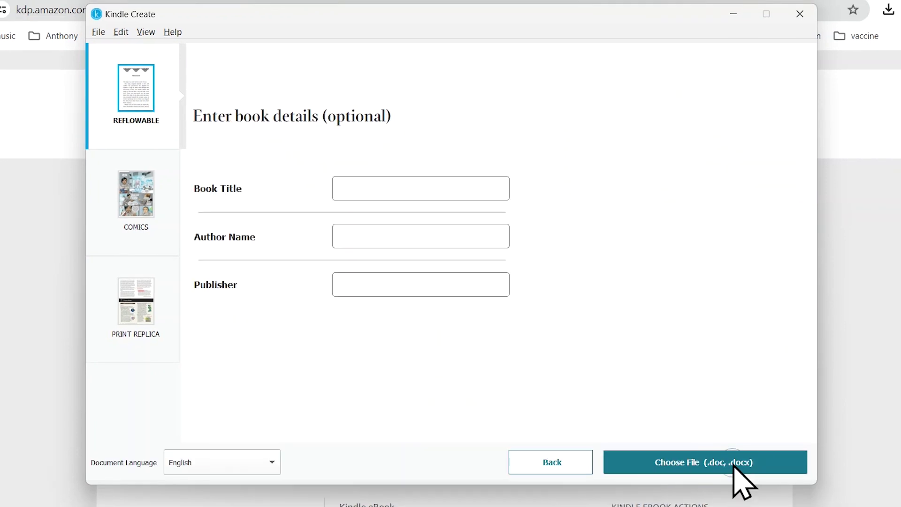
Enter "Journey of Three Pairs of Socks: Overcoming Adversity in America" as the book title and fill in the author's name
left_click(383, 189)
type("Socks: Overcoming Adversity in America")
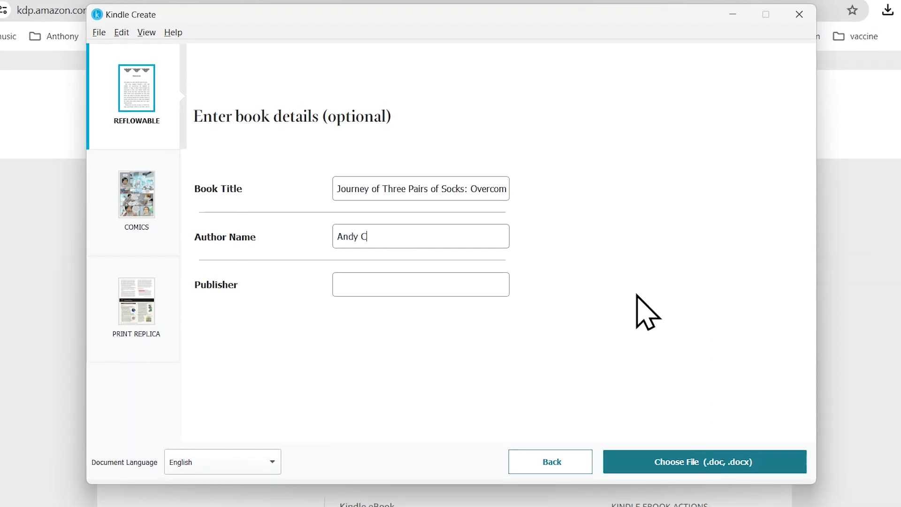
type("Andy Chai")
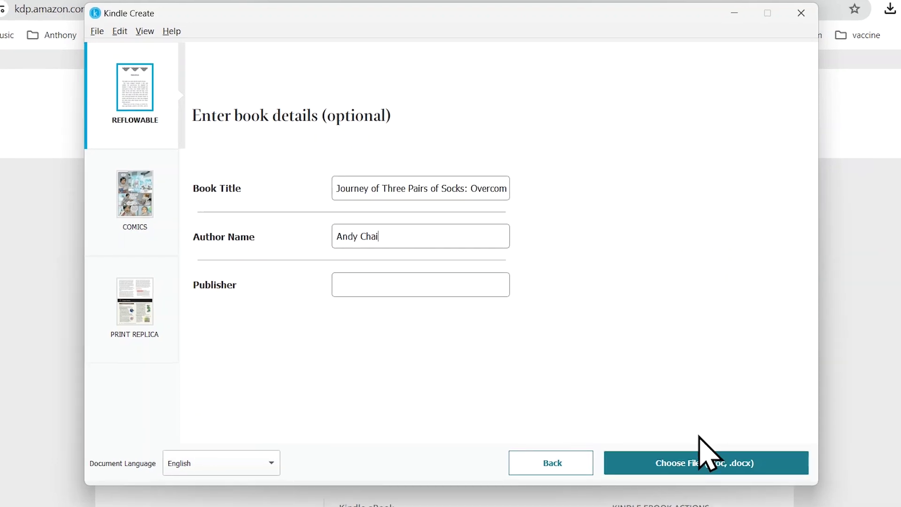
Import the manuscript file Book Text.docx from the 0002. Ebook folder and continue to the project
left_click(702, 464)
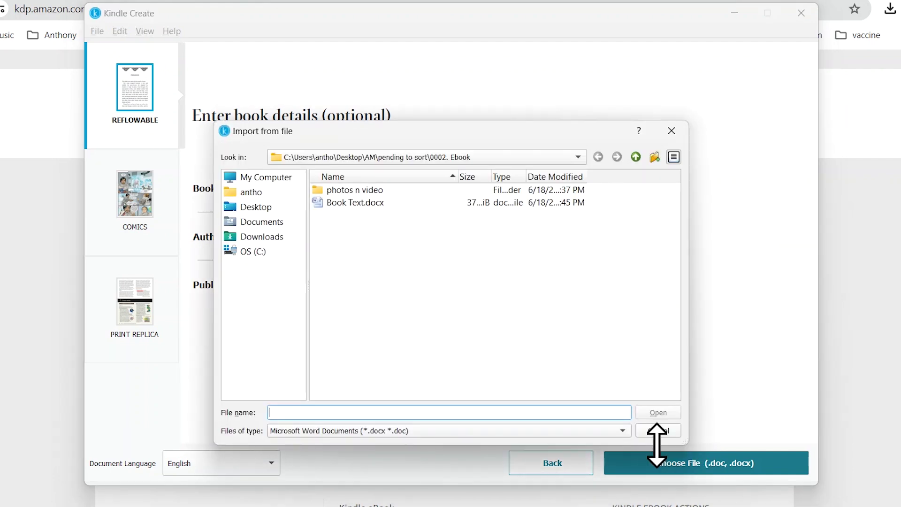
left_click(352, 202)
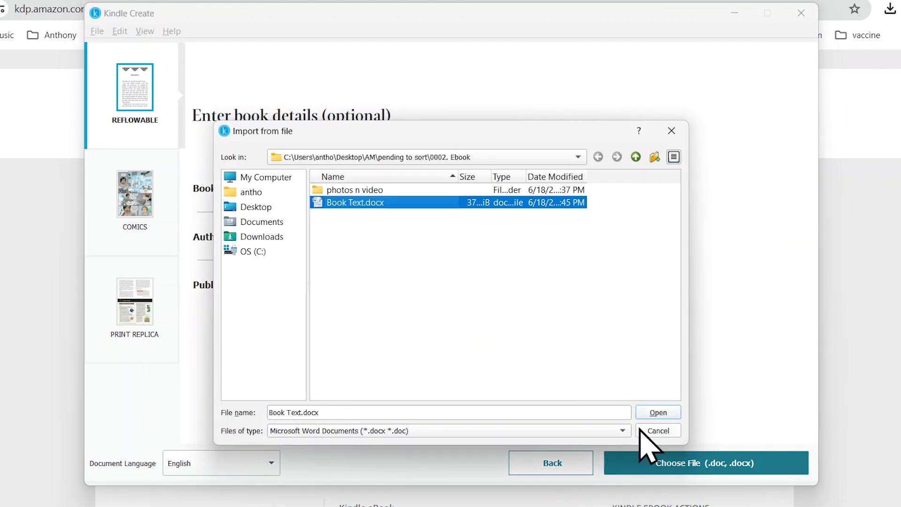
left_click(658, 413)
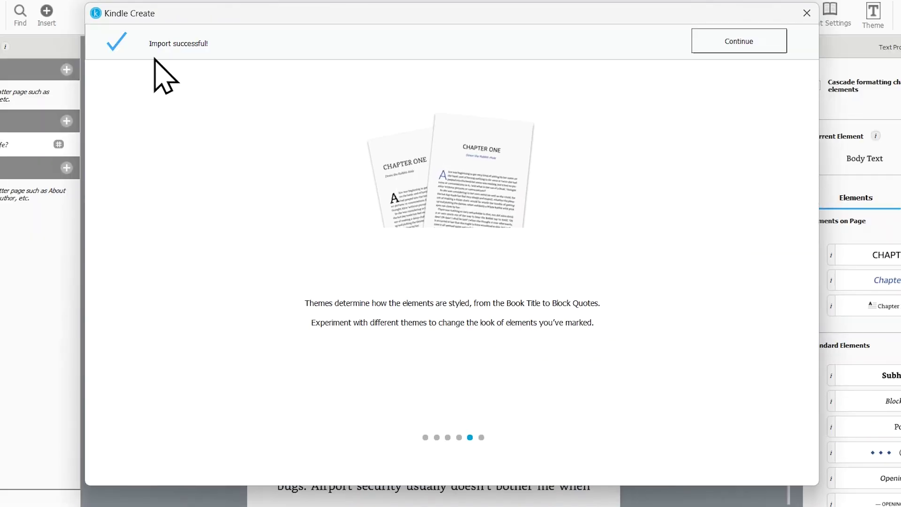
left_click(731, 41)
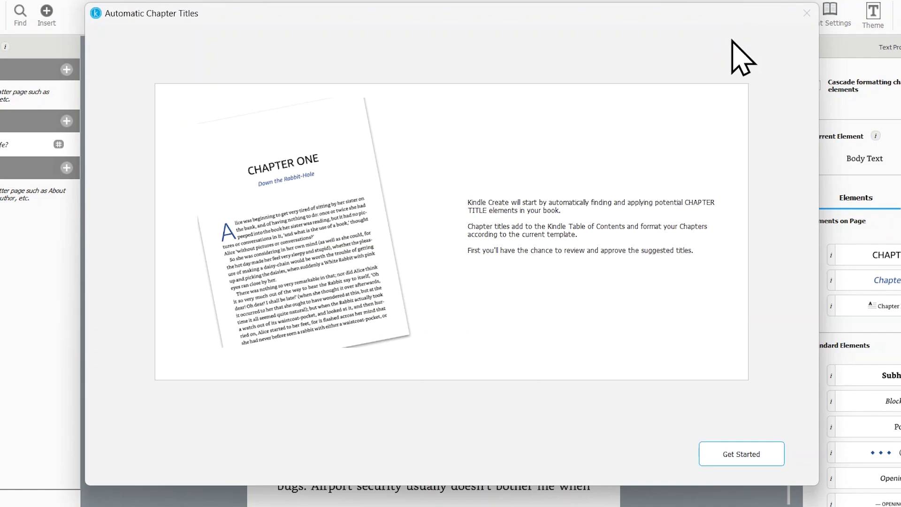
Review the suggested chapter titles, toggling Chapter 1 off and back on, and accept all ten chapters
left_click(741, 454)
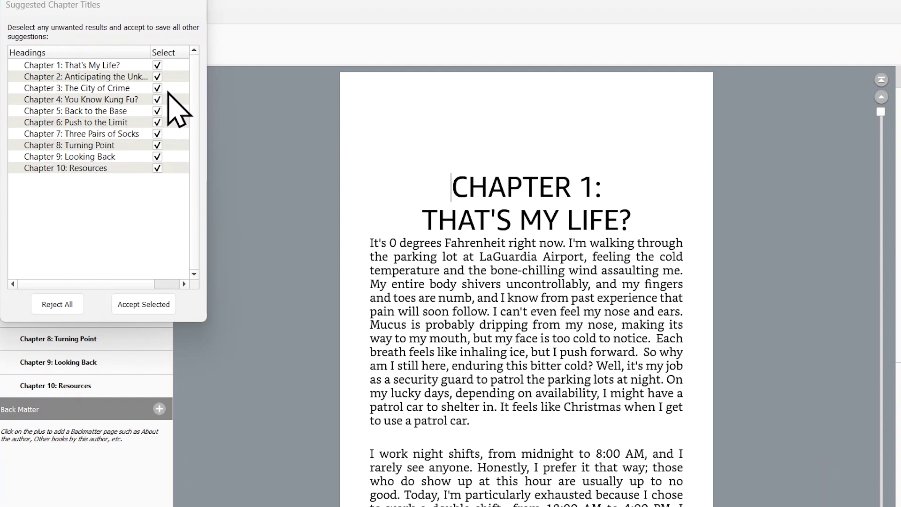
left_click(159, 66)
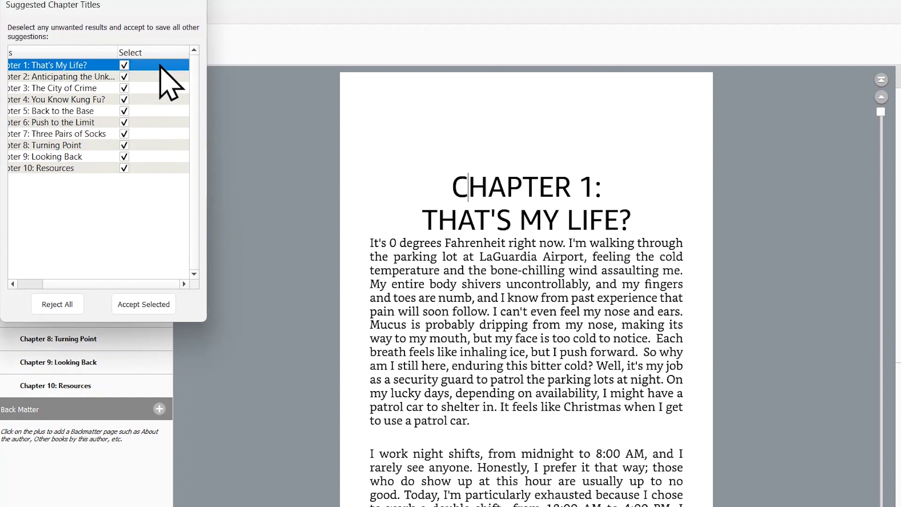
left_click(124, 66)
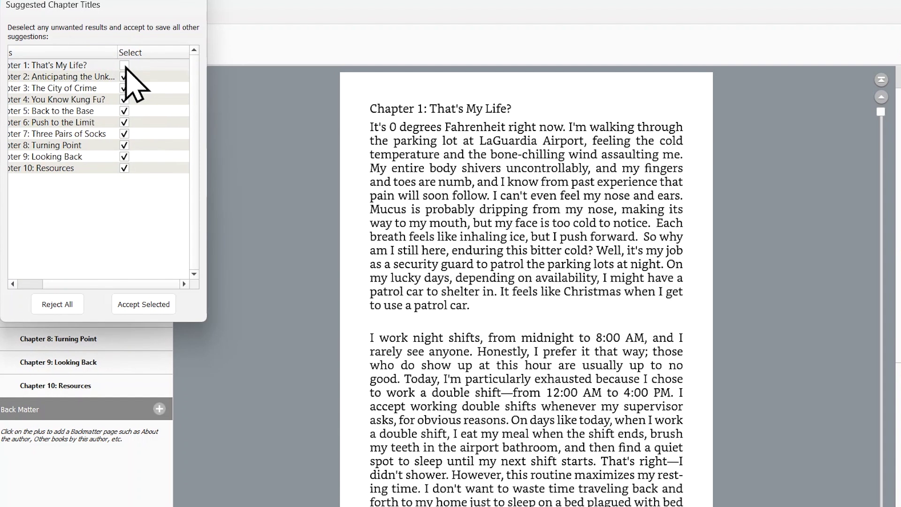
left_click(124, 65)
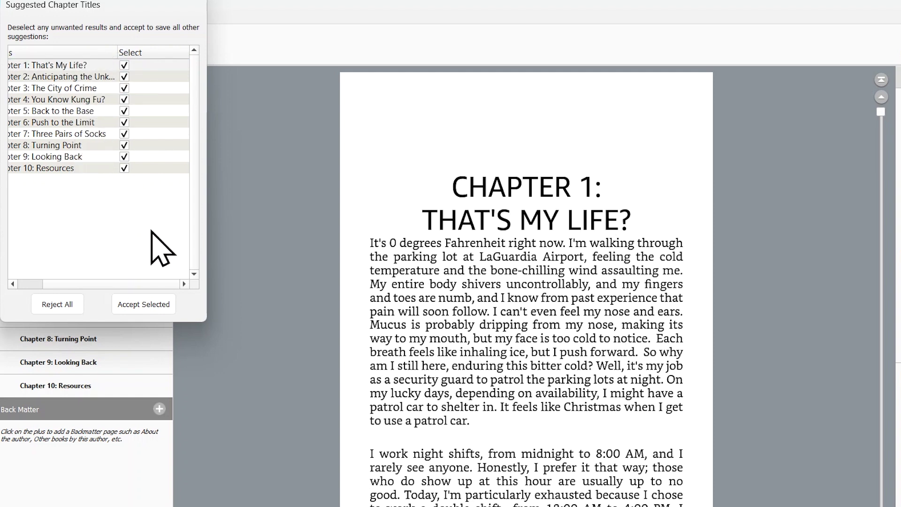
left_click(141, 304)
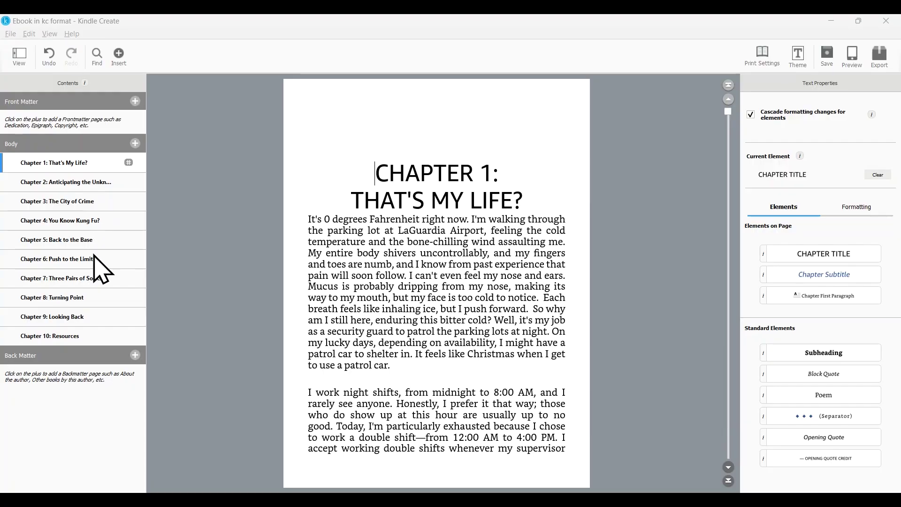
Check the imported Chapter 10 and Chapter 1 pages and look over the project's file commands
left_click(72, 336)
left_click(65, 263)
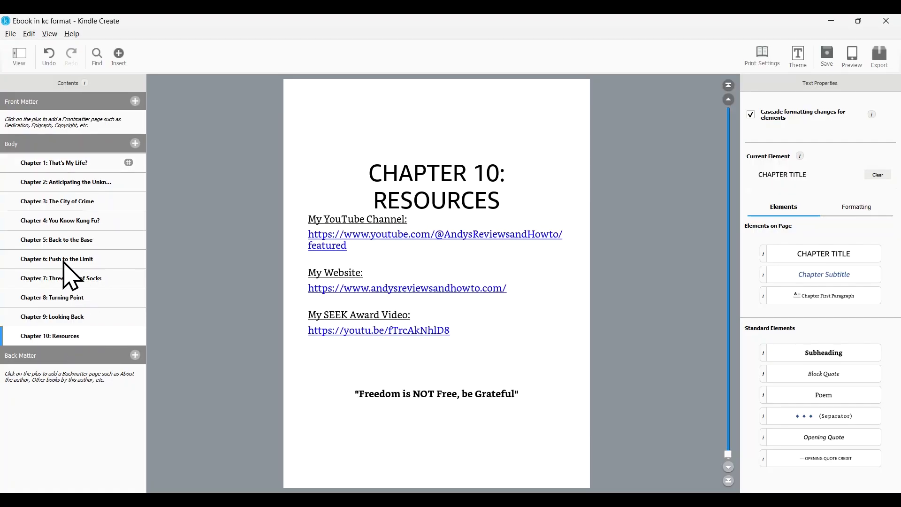
left_click(71, 161)
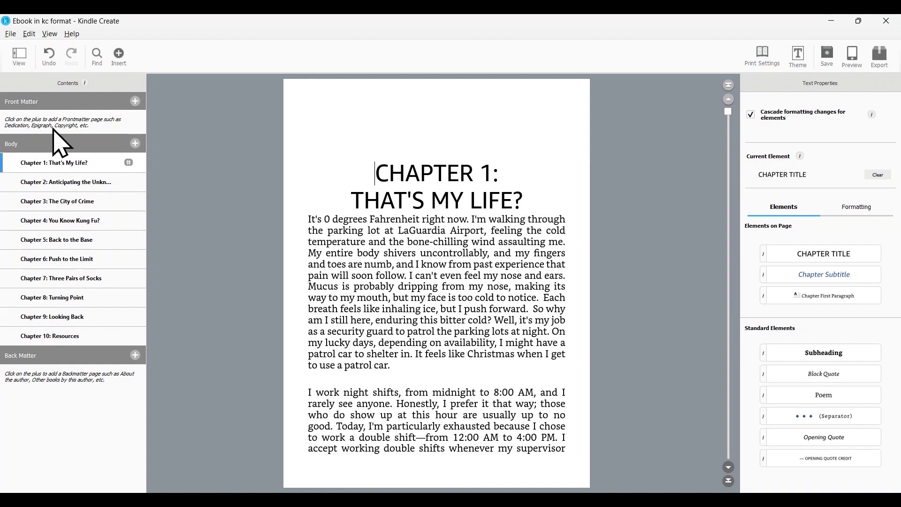
left_click(11, 34)
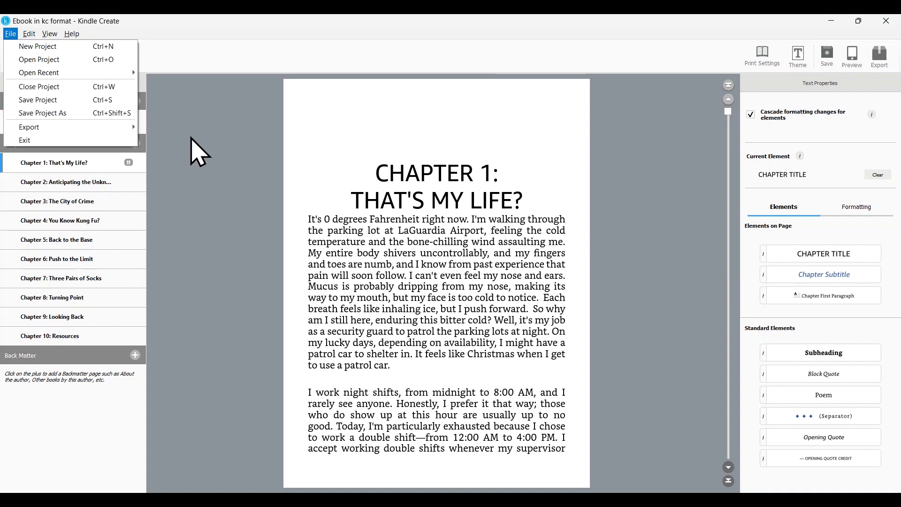
left_click(222, 154)
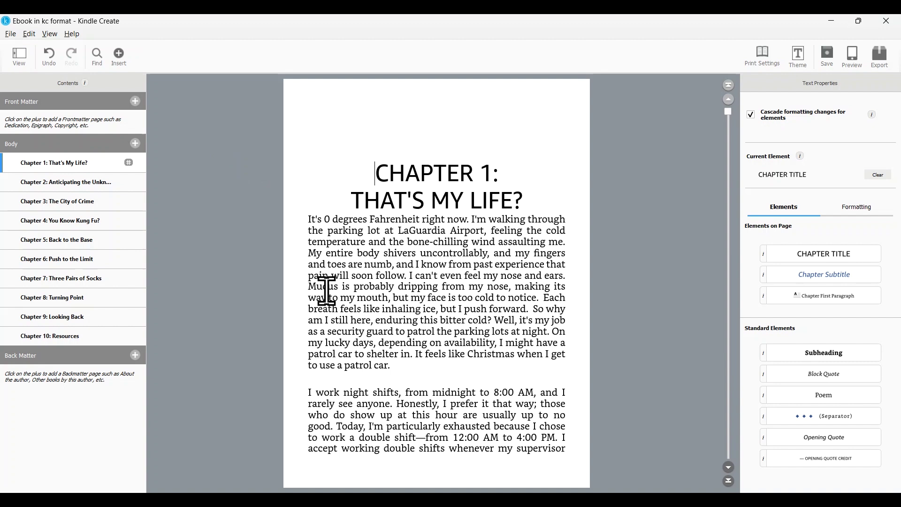
In Chapter 10, make the YouTube channel, website and SEEK award video headings bold italic and add a blank line above the first heading
left_click(70, 336)
left_click_drag(412, 229, 306, 228)
key("ctrl+b")
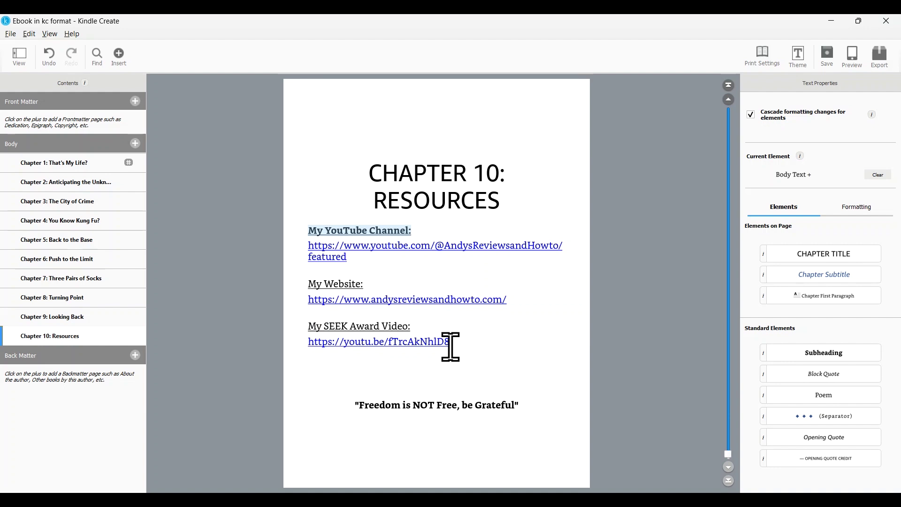
key("ctrl+i")
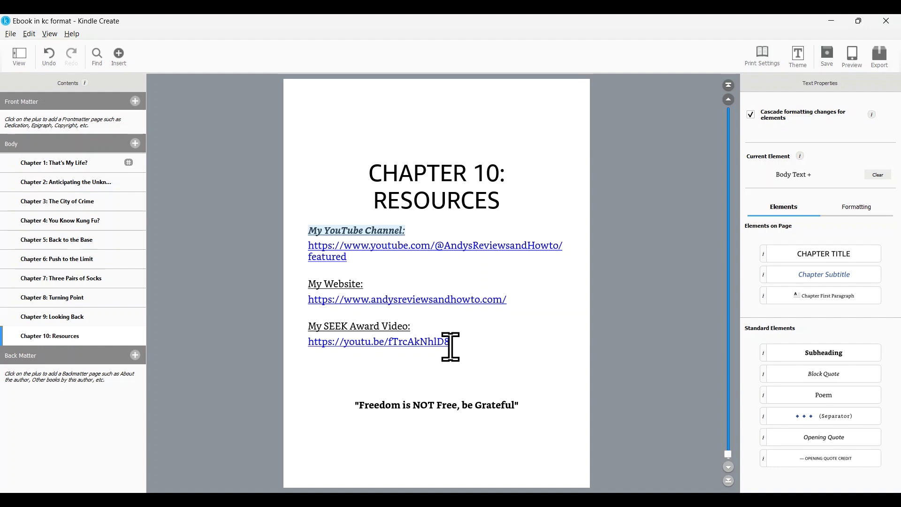
left_click_drag(367, 284, 305, 284)
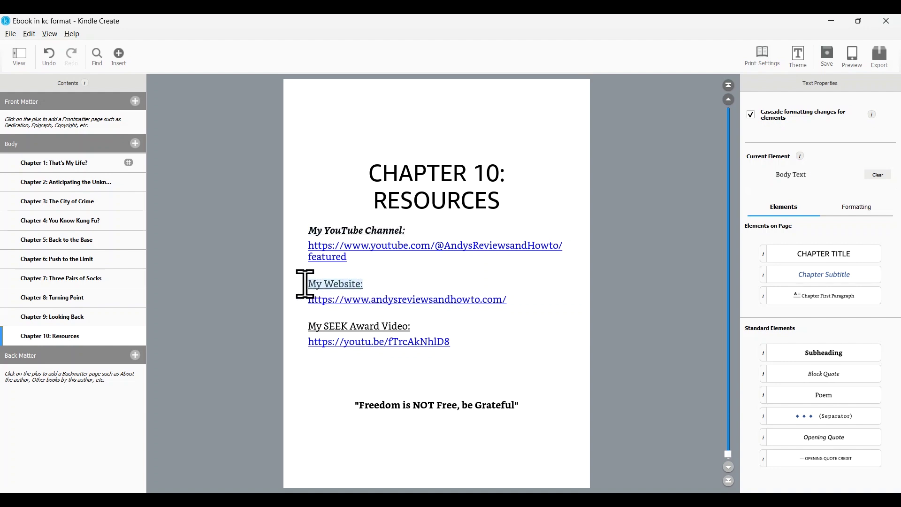
key("ctrl+i")
left_click(308, 230)
key("Return")
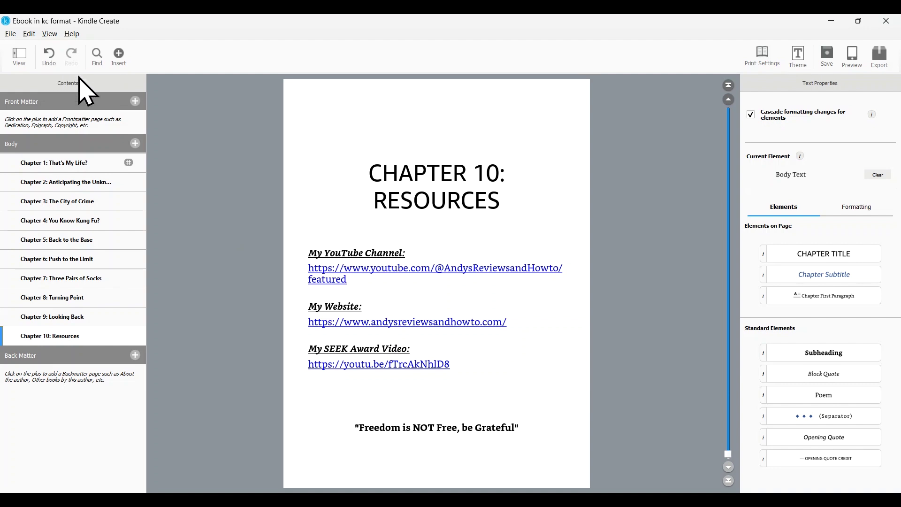
Apply the Chapter First Paragraph element to the opening paragraphs of Chapter 1 and Chapter 2
left_click(75, 163)
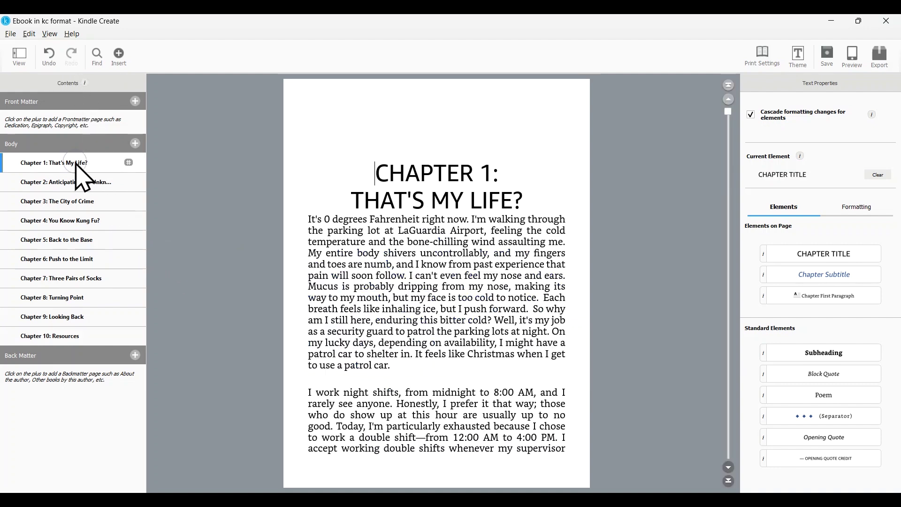
left_click(389, 276)
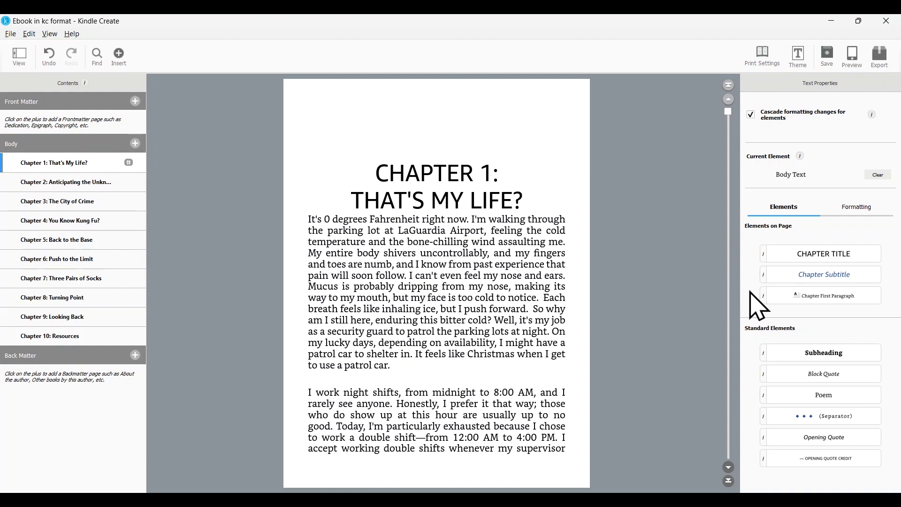
left_click(835, 299)
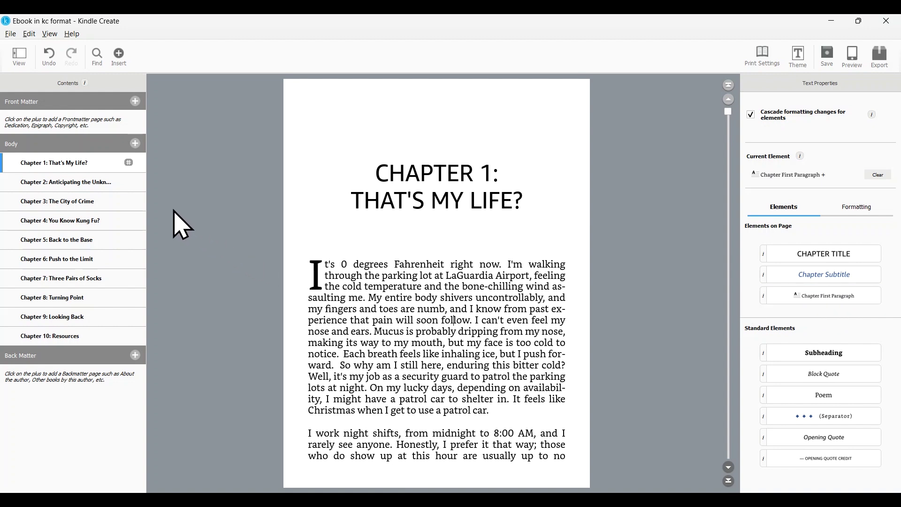
left_click(100, 184)
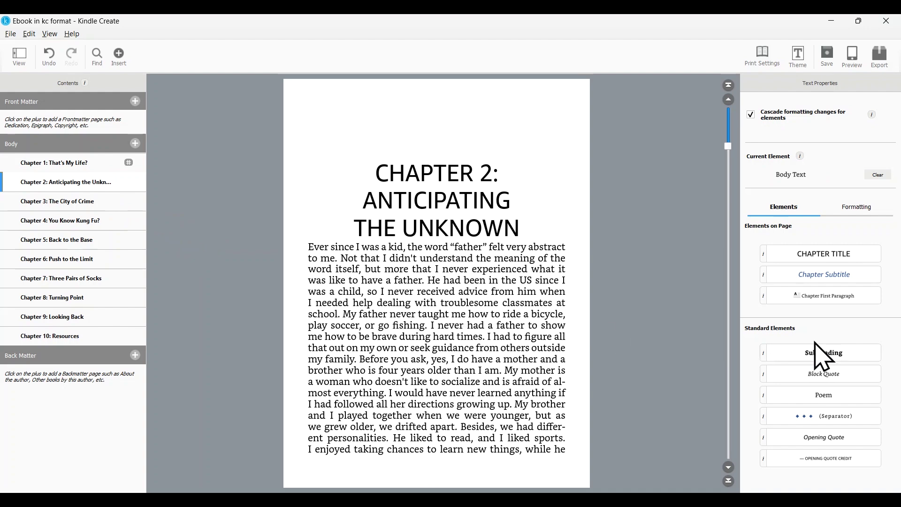
left_click(817, 296)
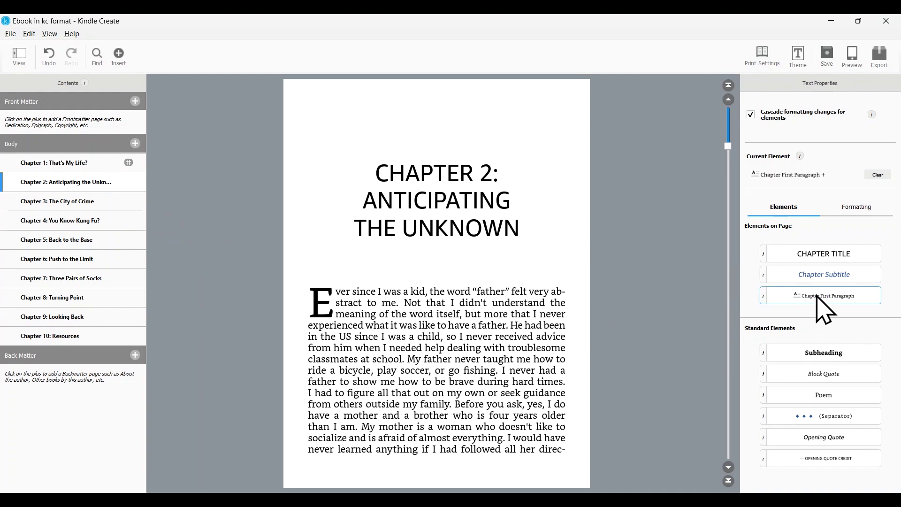
Insert the sleeping baby photo in Chapter 8 after the paragraph ending "I knew I would be fine without him."
scroll(396, 291, "down", 10)
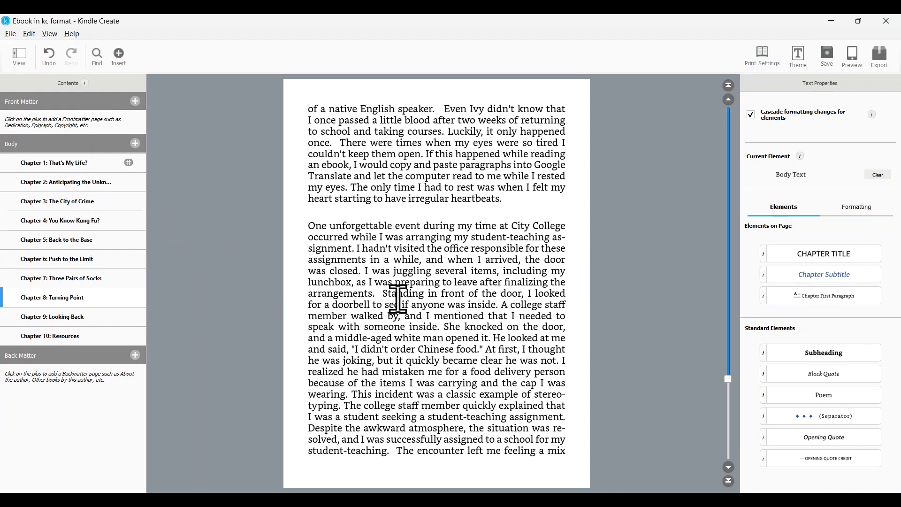
scroll(398, 299, "down", 3)
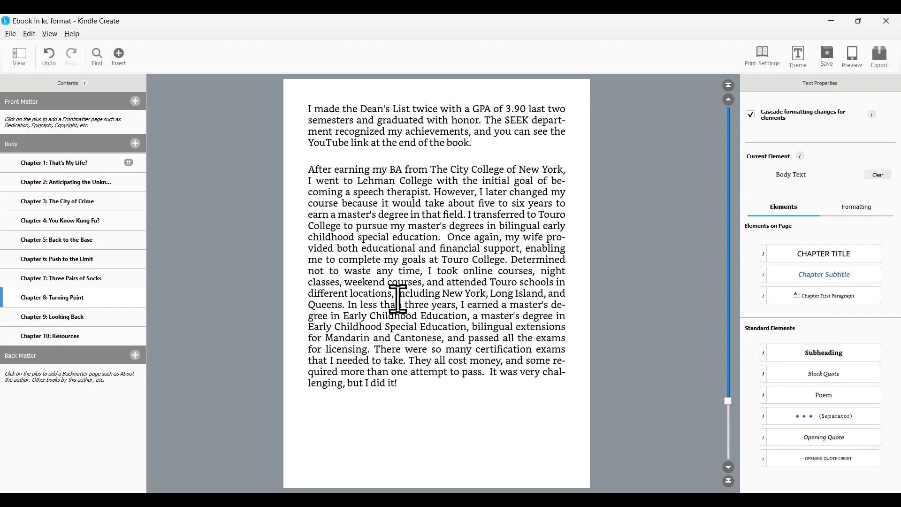
scroll(398, 299, "up", 3)
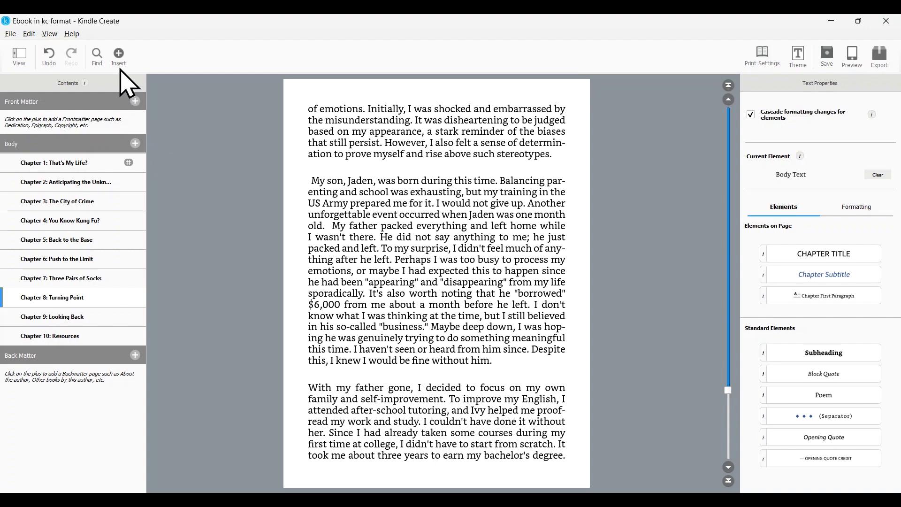
left_click(120, 55)
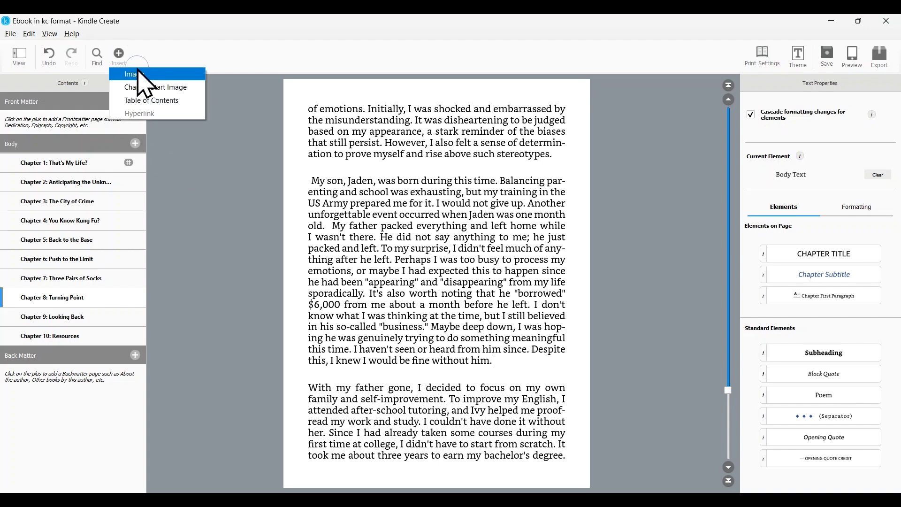
left_click(137, 74)
double_click(371, 314)
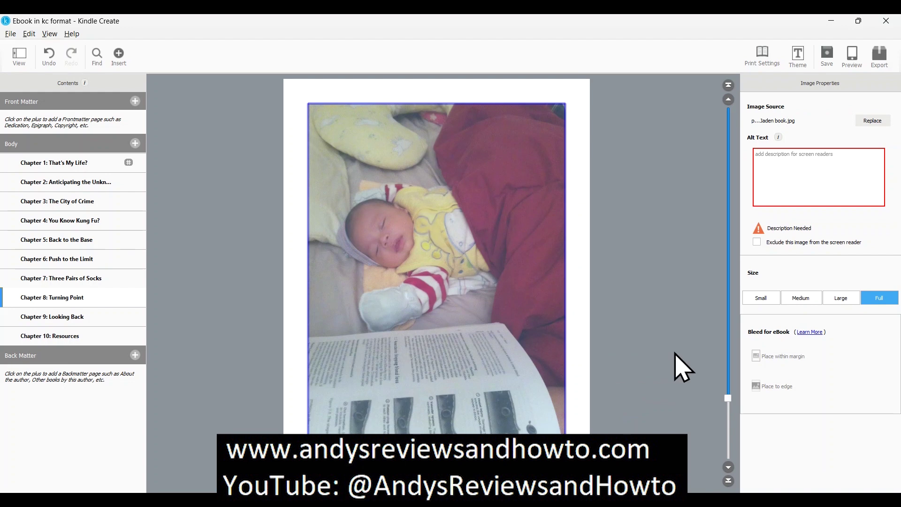
Make the Chapter 8 baby photo small, add alt text describing the sleeping baby, and position it left with text wrapping around it
left_click(761, 297)
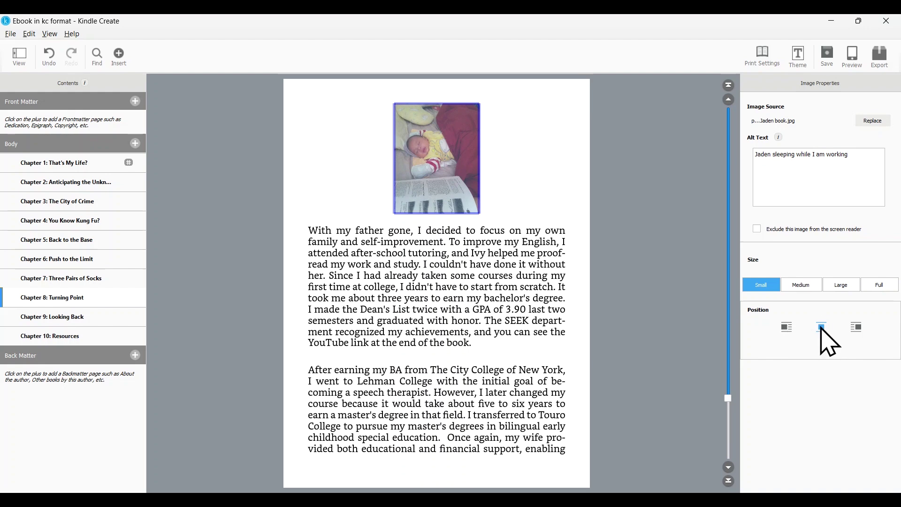
left_click(857, 327)
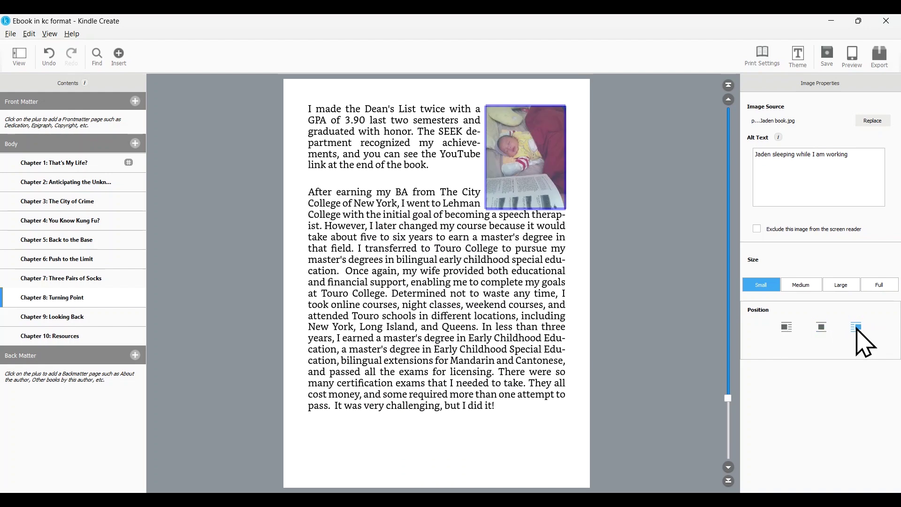
left_click(787, 330)
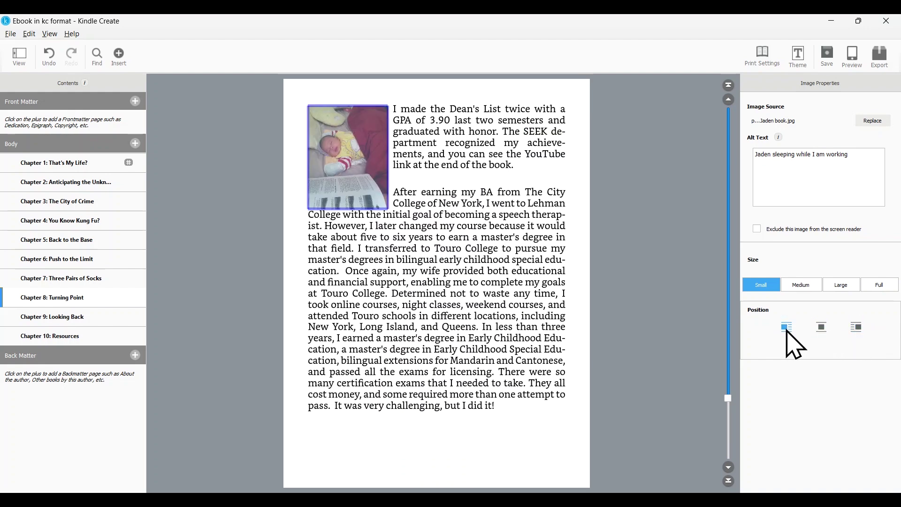
View the Classic and Cosmos themes and apply a theme with plain serif chapter titles to the book
left_click(802, 62)
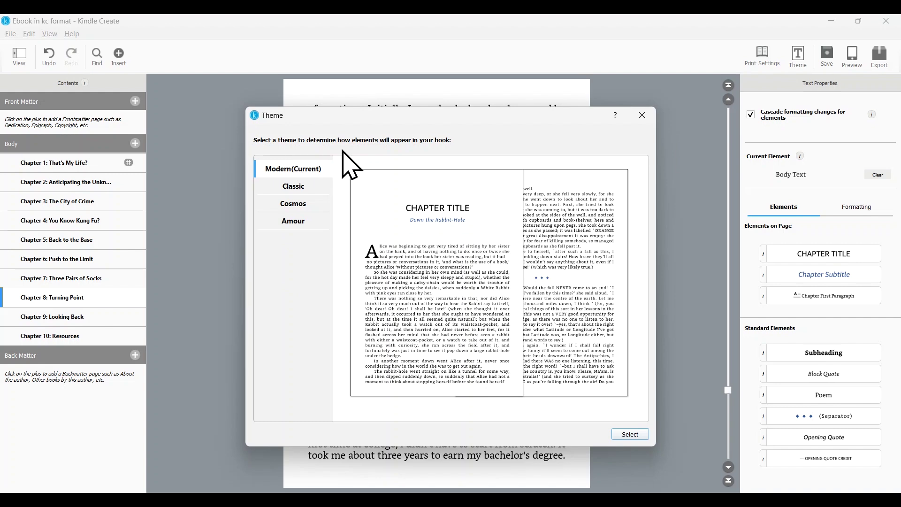
left_click(286, 187)
left_click(286, 203)
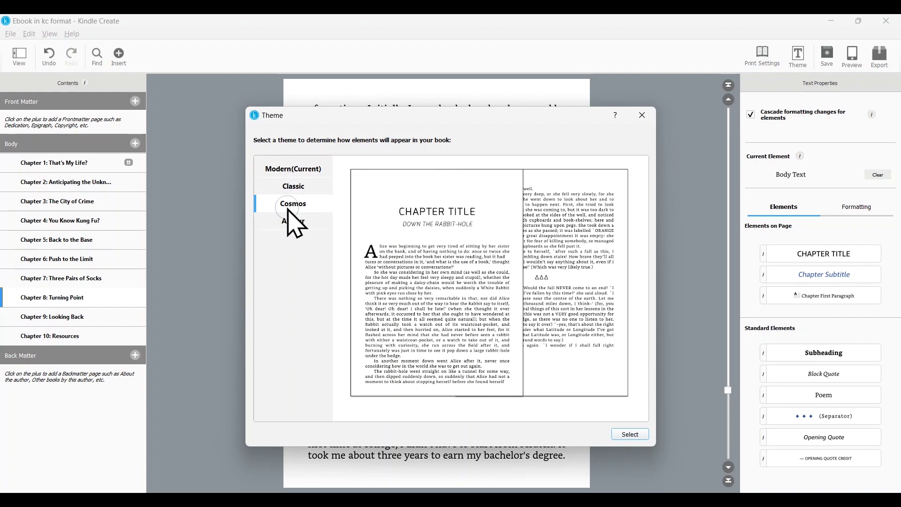
double_click(286, 204)
Preview the book on the tablet device, paging forward and back through Chapter 1 and switching to landscape orientation
left_click(854, 56)
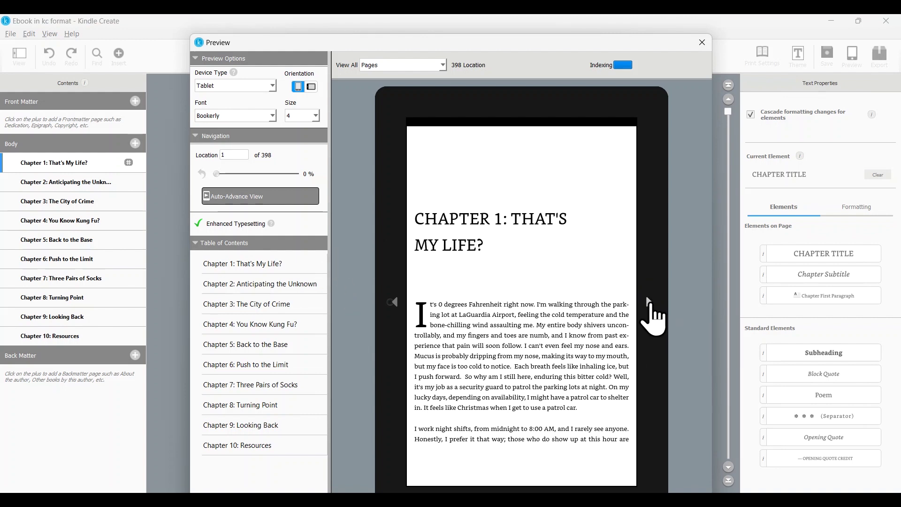
left_click(651, 304)
left_click(649, 304)
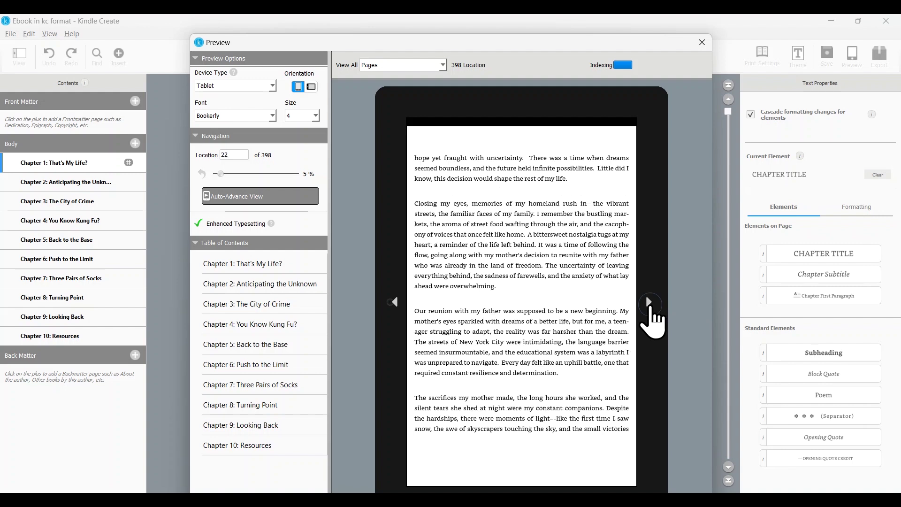
left_click(395, 302)
left_click(395, 302)
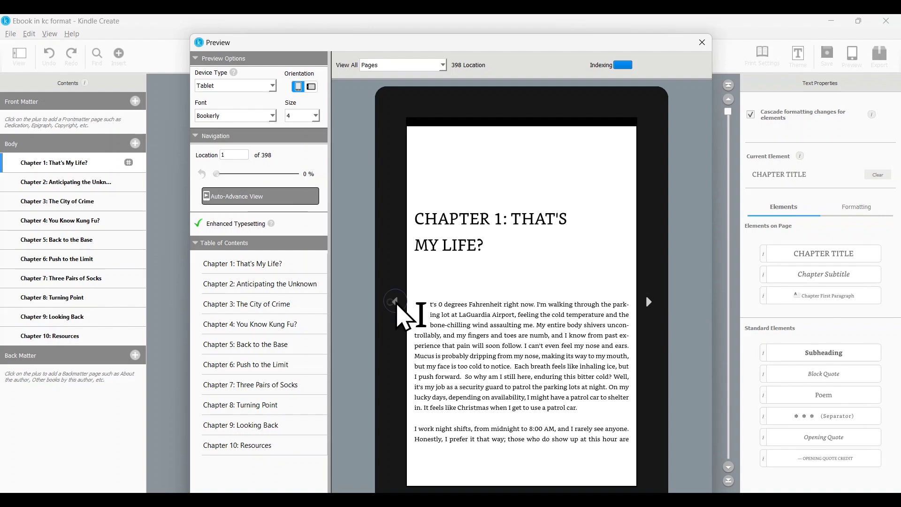
left_click(311, 87)
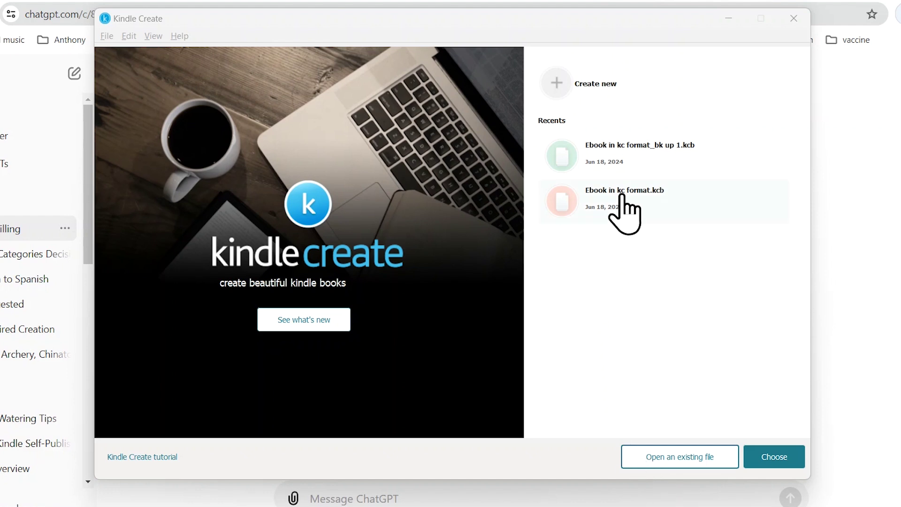
Open the recent project Ebook in kc format.kcb and export it in KPF format
left_click(625, 213)
double_click(623, 194)
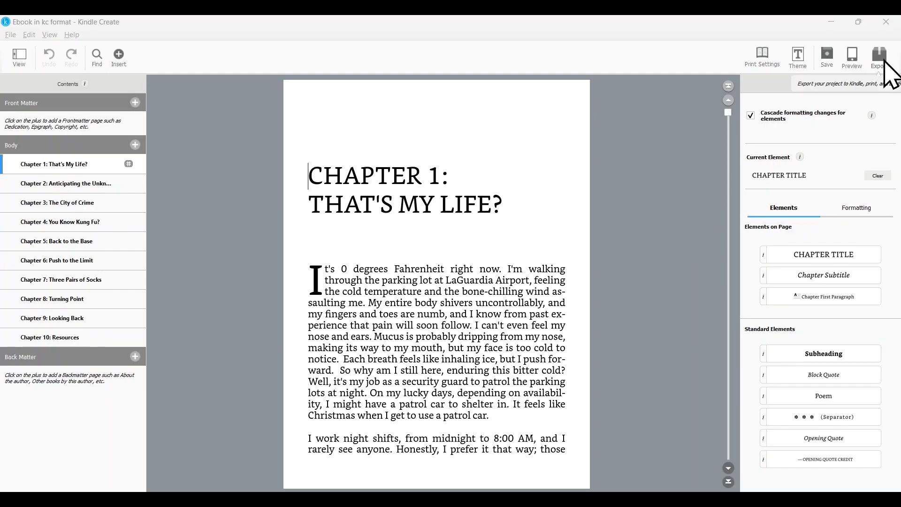
left_click(885, 60)
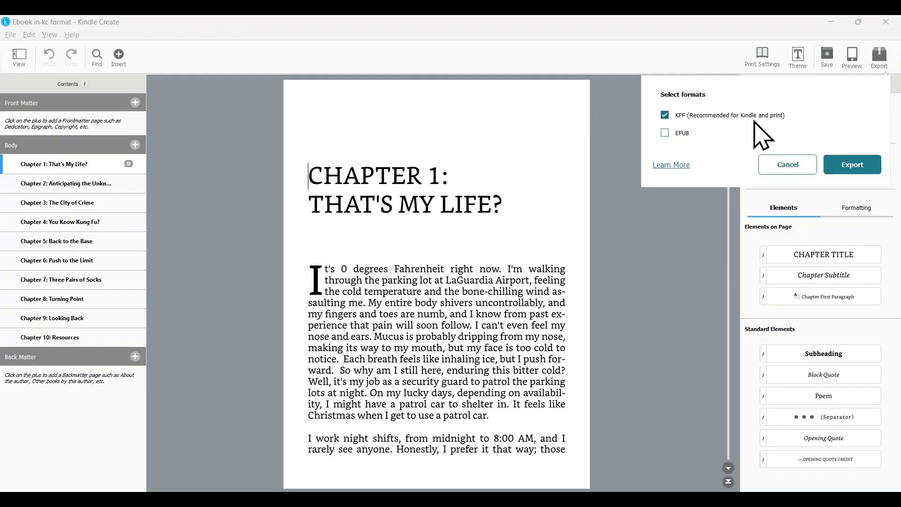
left_click(867, 174)
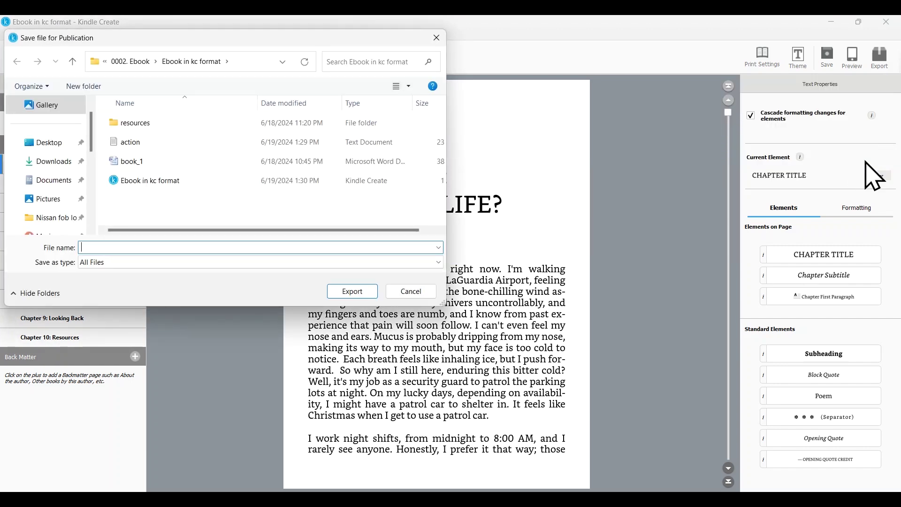